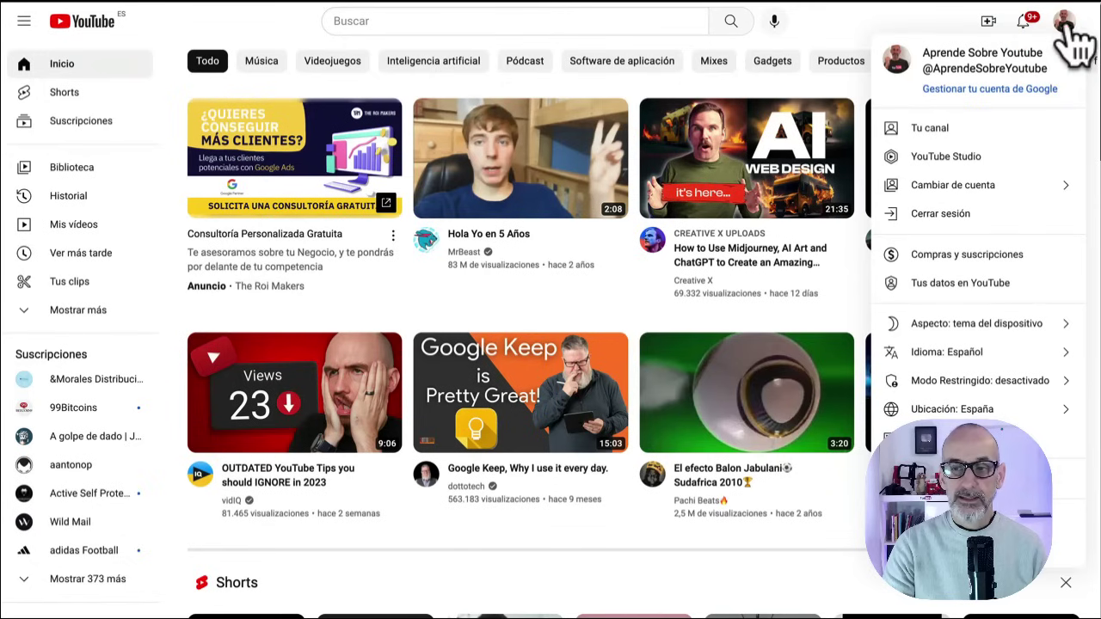
Open the "Tus datos en YouTube" page for the channel's account.
click(912, 28)
click(1067, 26)
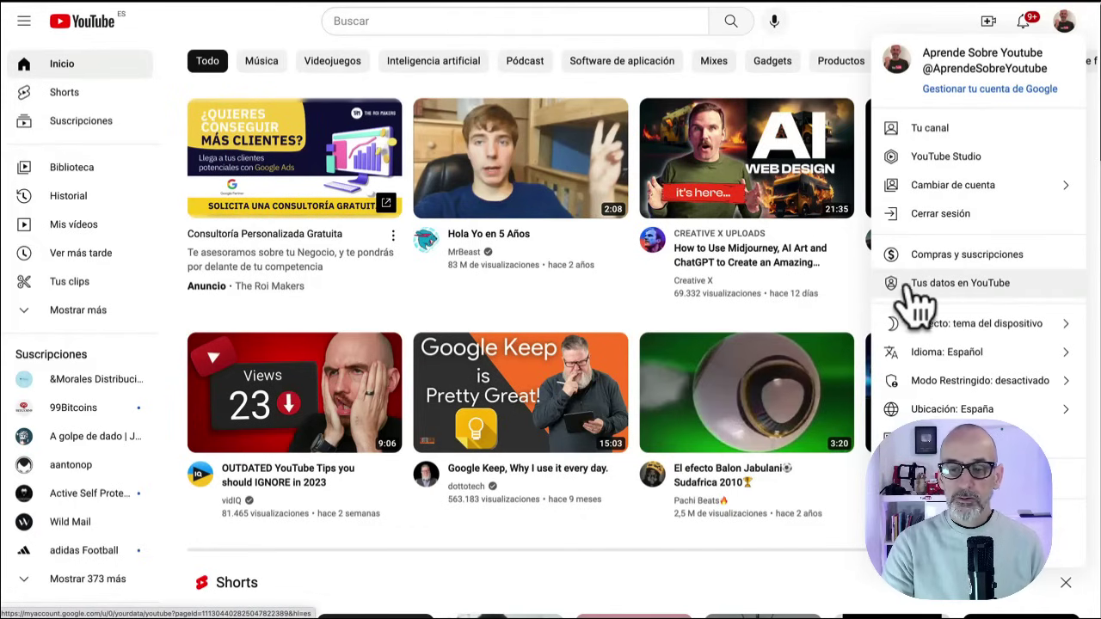
click(998, 291)
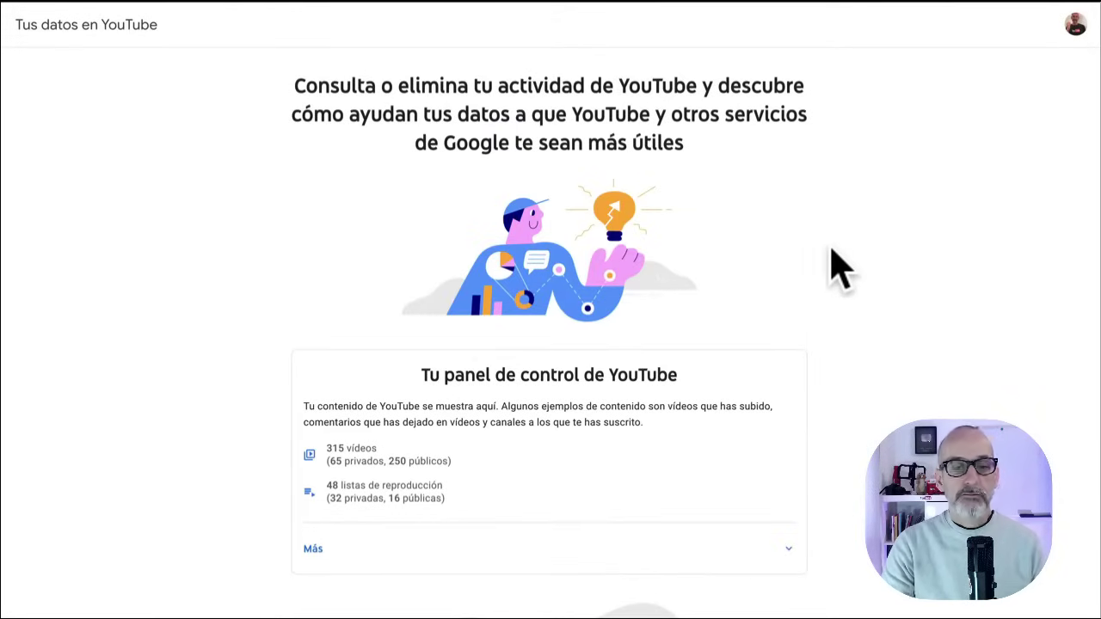
Expand the "Tu panel de control de YouTube" card to show all its content and options.
scroll(872, 258, down, 1)
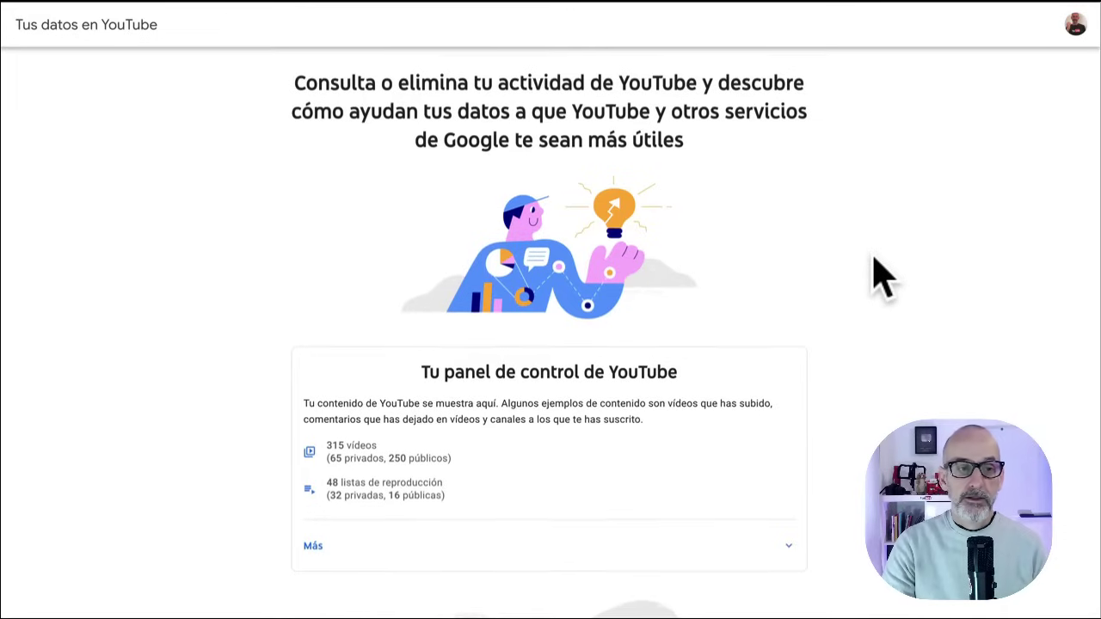
scroll(863, 276, down, 1)
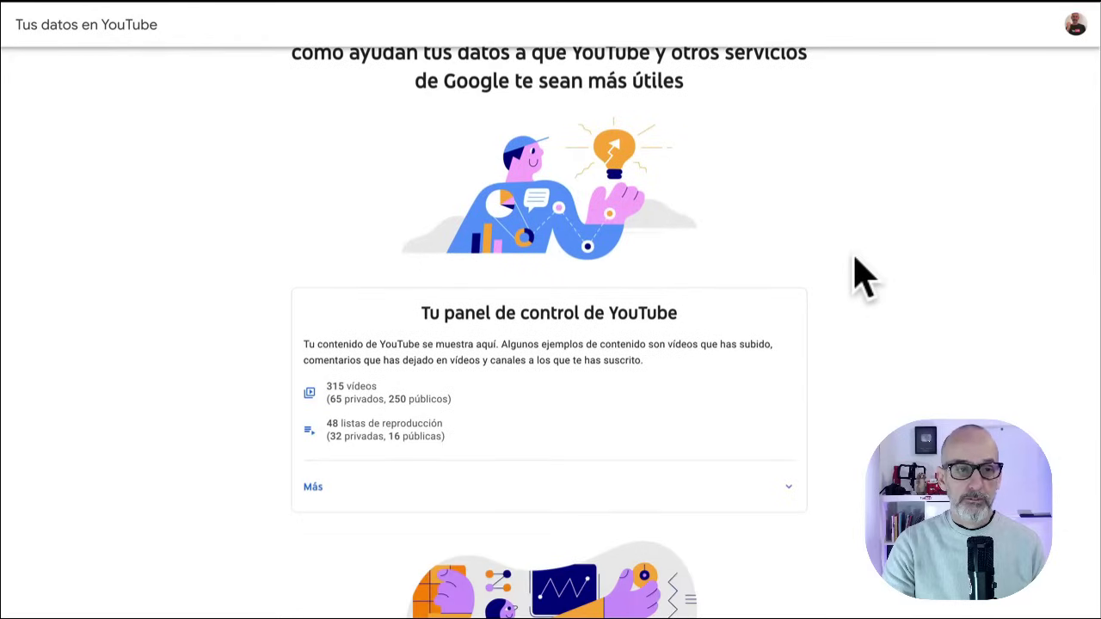
scroll(862, 275, down, 1)
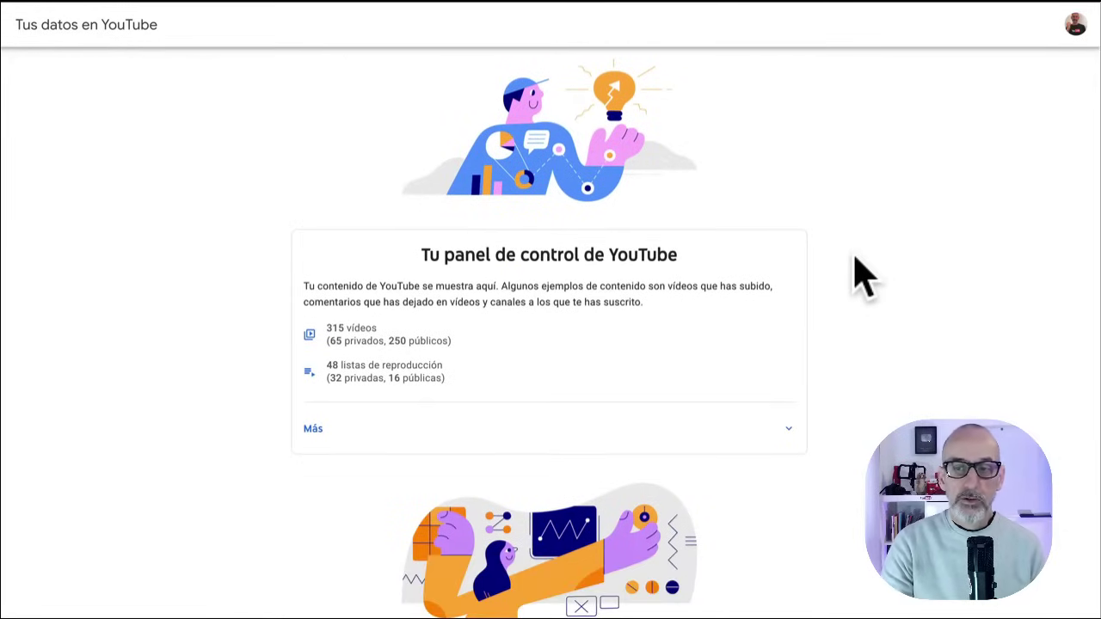
scroll(860, 147, down, 2)
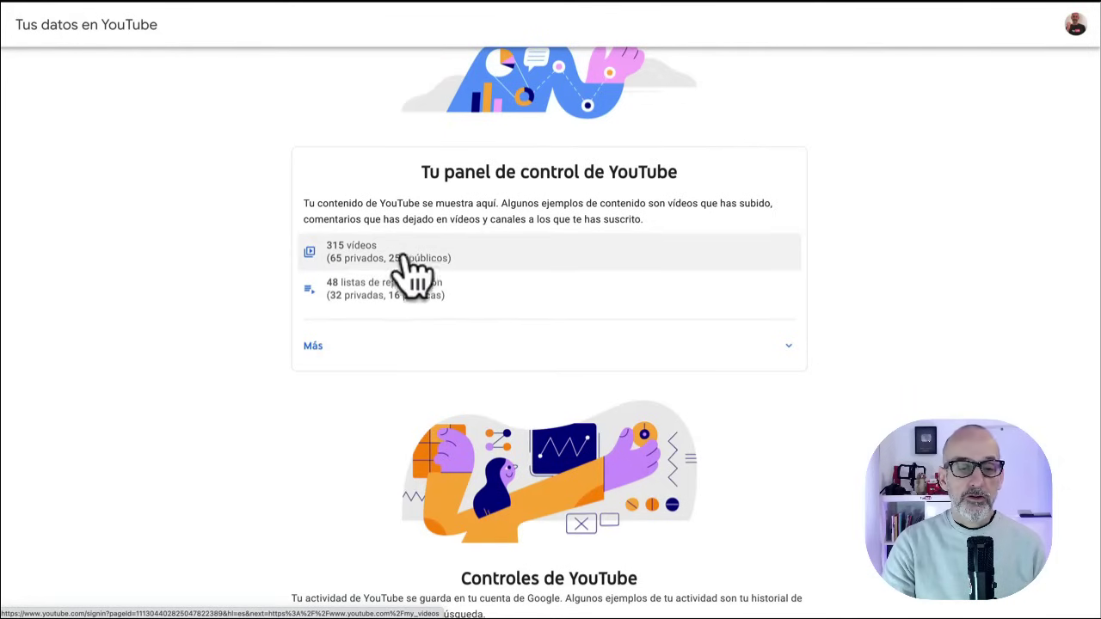
scroll(585, 276, down, 3)
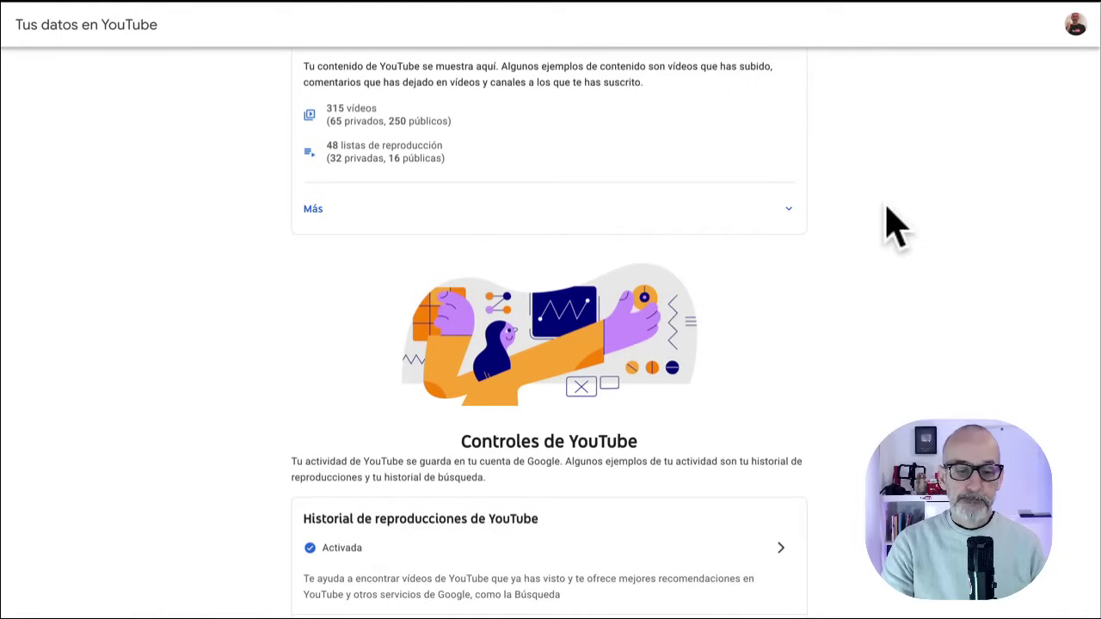
click(312, 210)
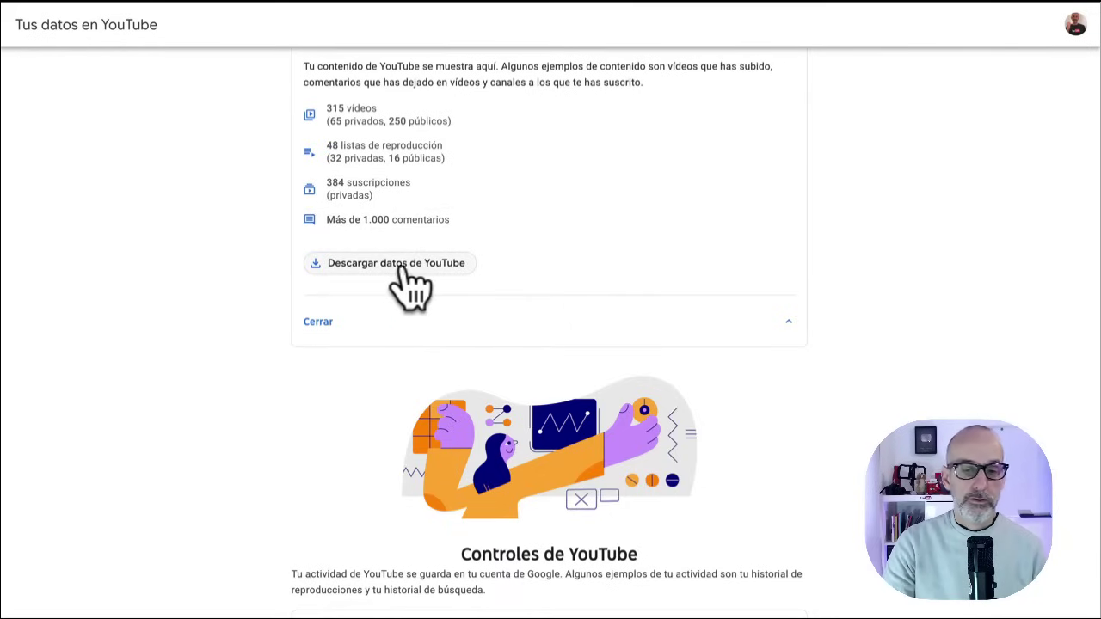
Start a YouTube data download in Google Takeout and continue with YouTube y YouTube Music selected.
click(398, 272)
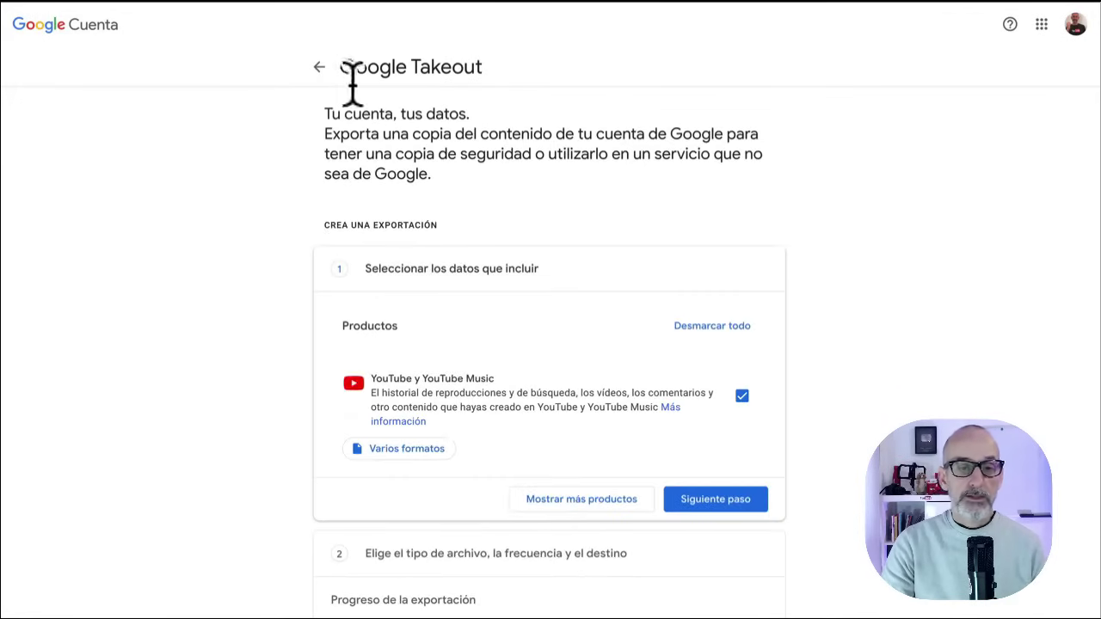
scroll(881, 243, down, 2)
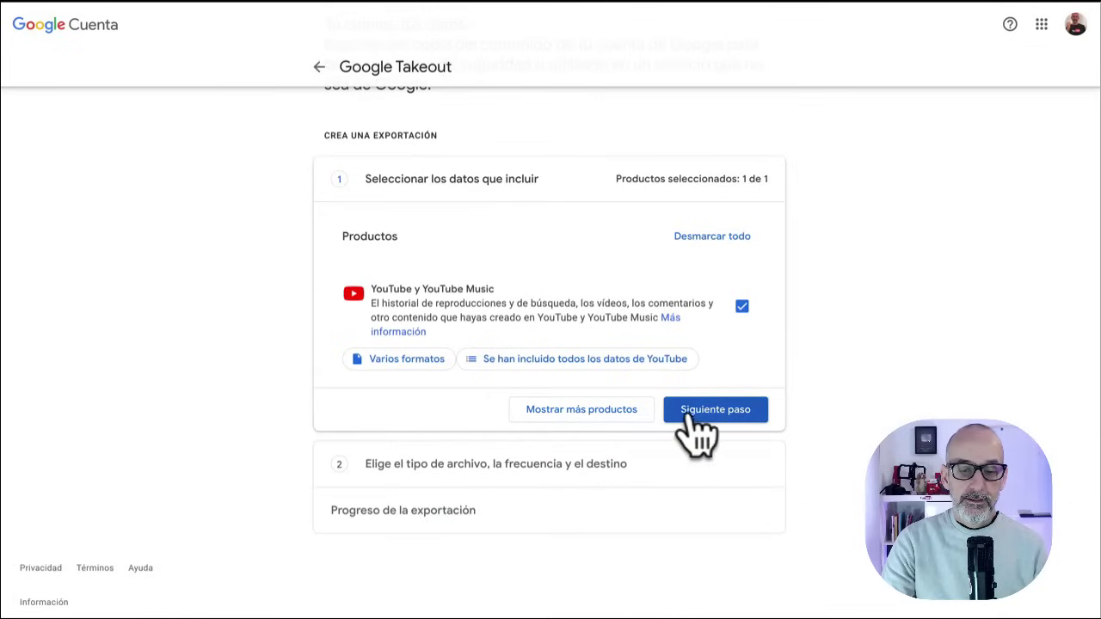
click(720, 411)
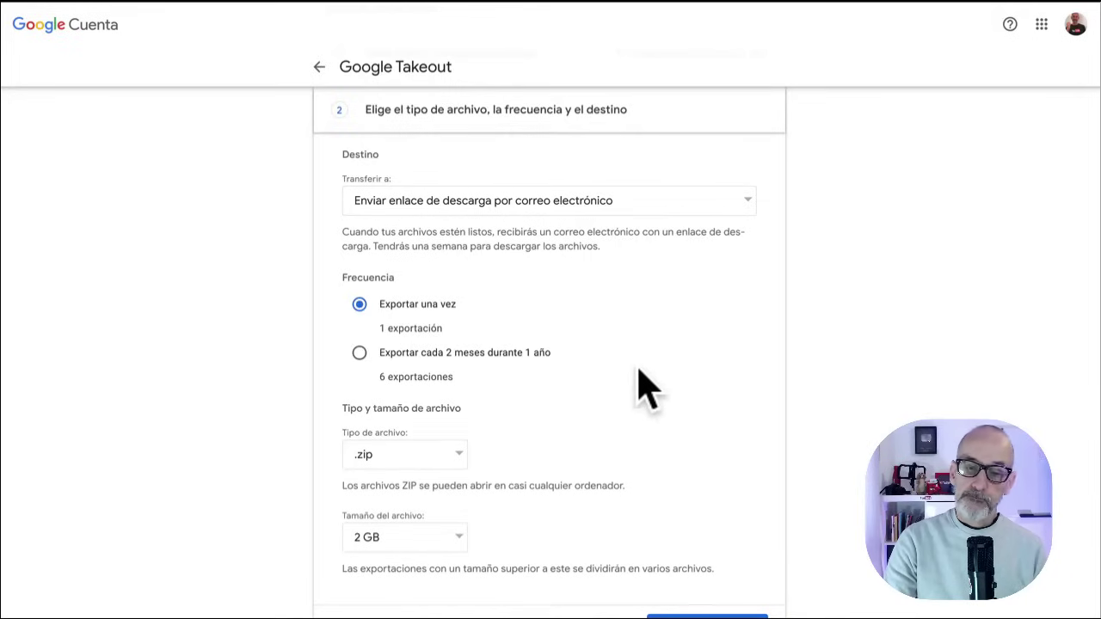
Review the available transfer destinations for the export without changing the e-mail download link option.
click(451, 206)
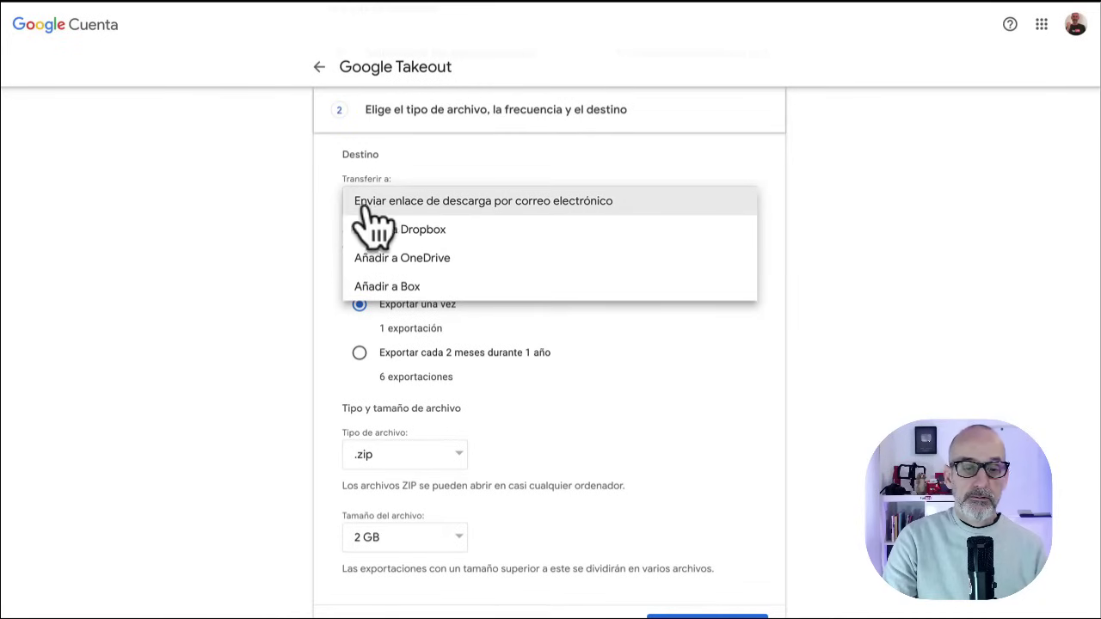
click(720, 365)
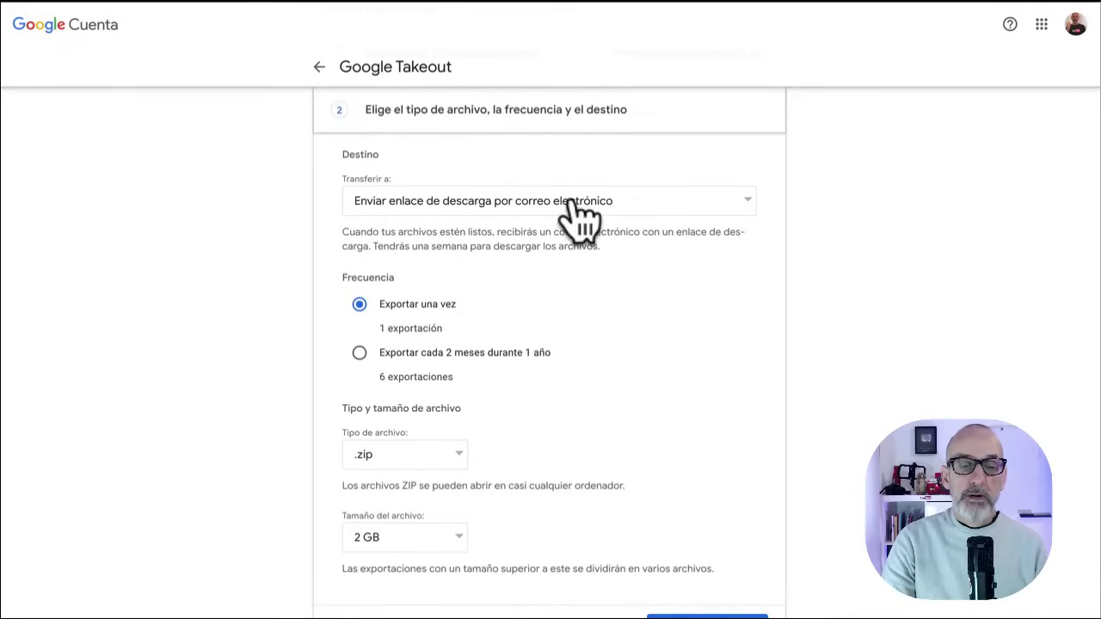
click(612, 207)
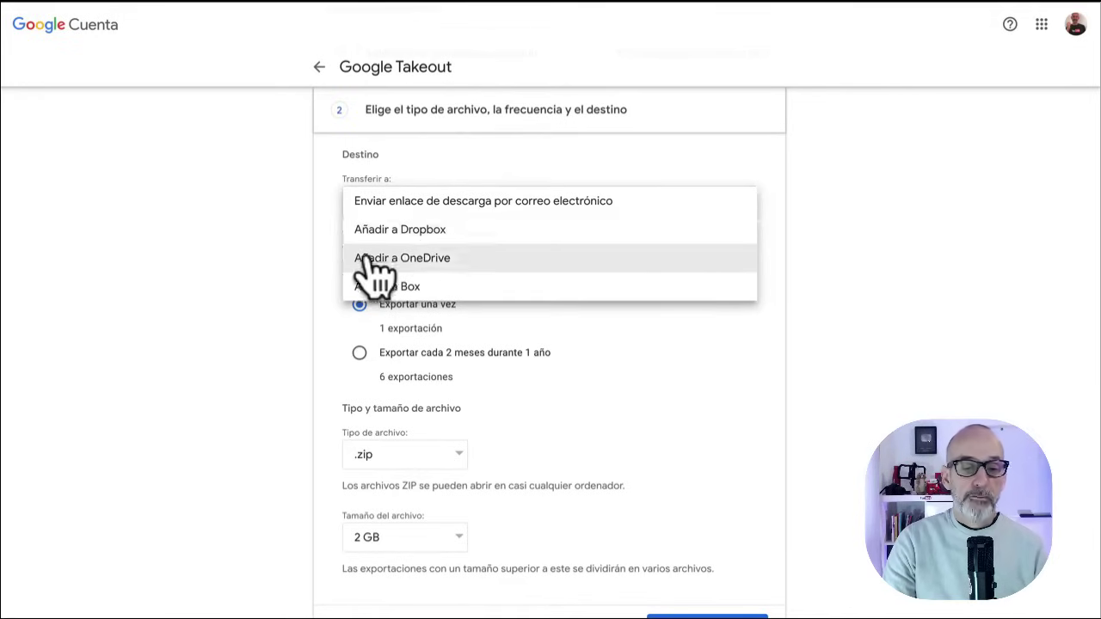
click(770, 355)
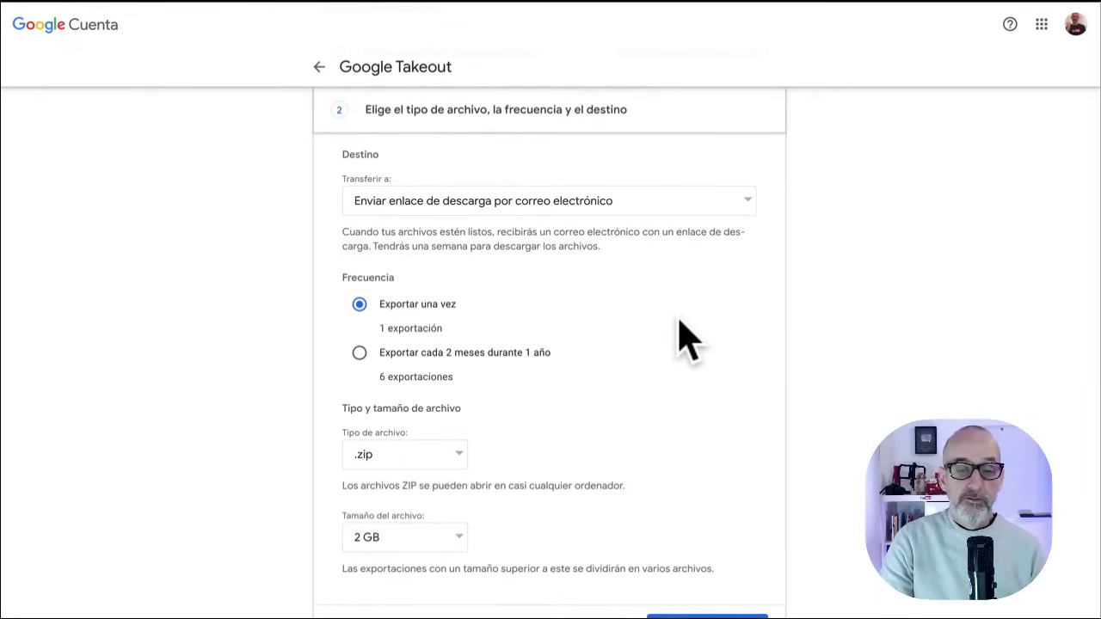
Review the export's frequency options and the available archive file types, leaving them as set.
scroll(688, 340, down, 1)
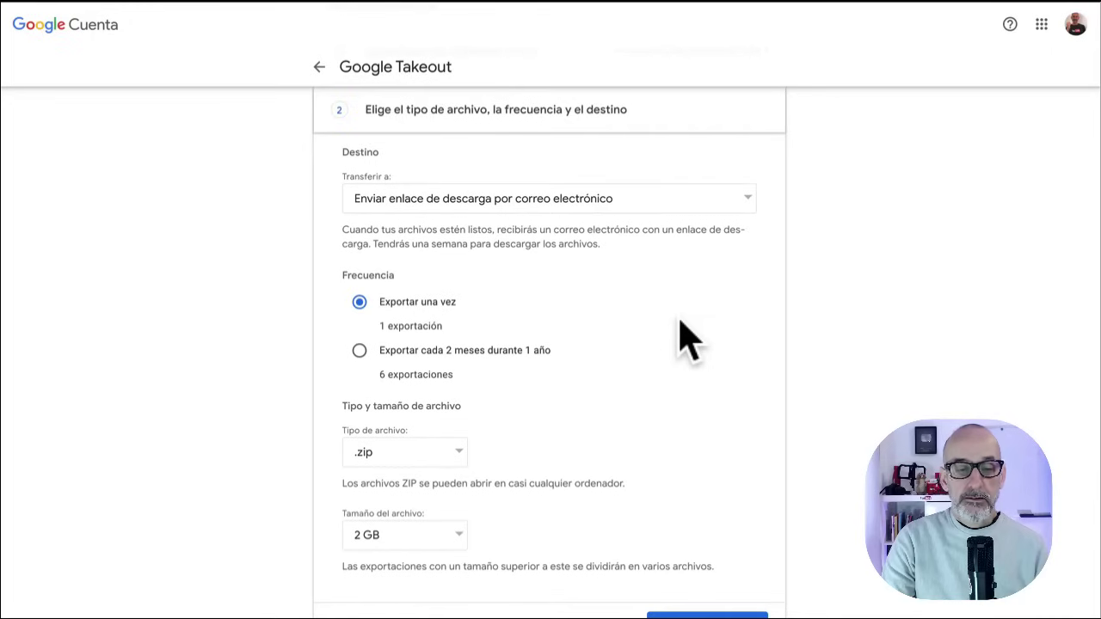
scroll(688, 339, down, 1)
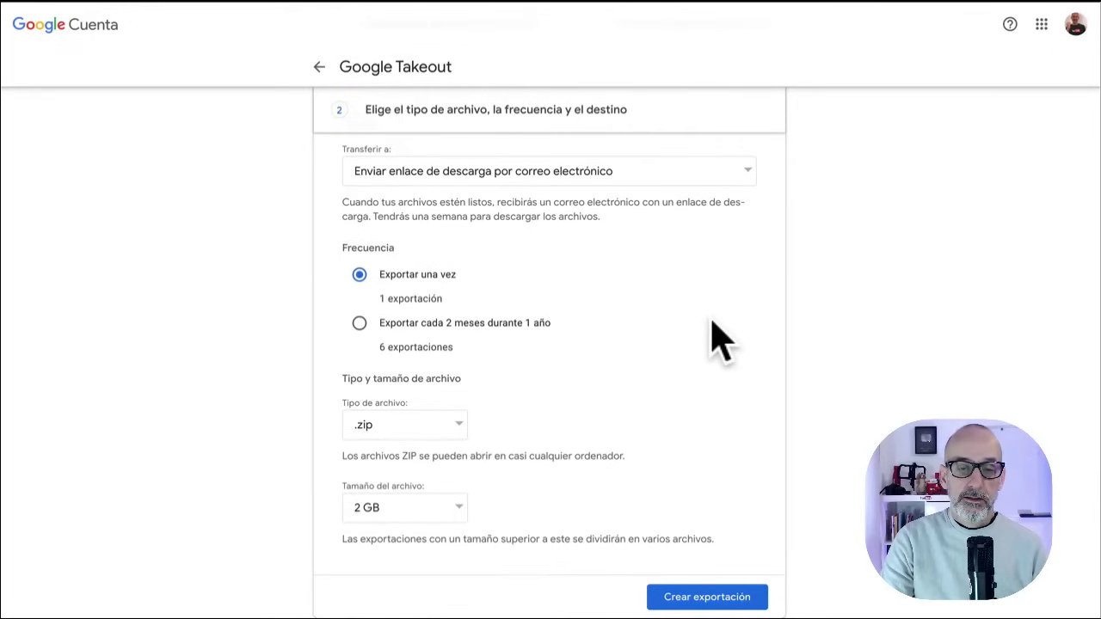
scroll(712, 322, down, 1)
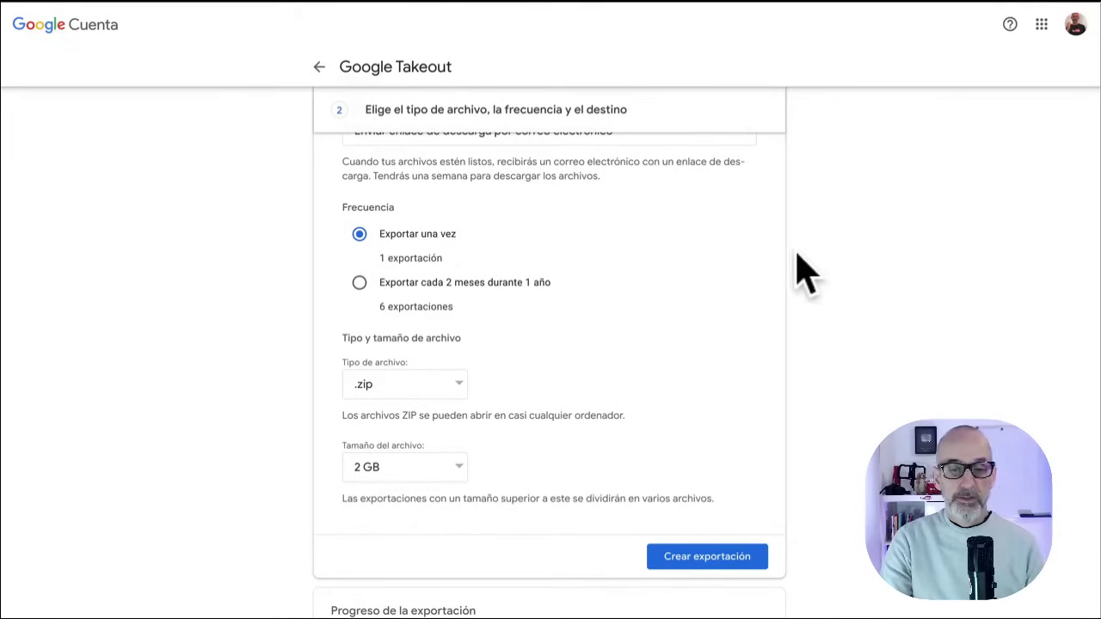
scroll(647, 327, down, 2)
click(430, 288)
click(683, 277)
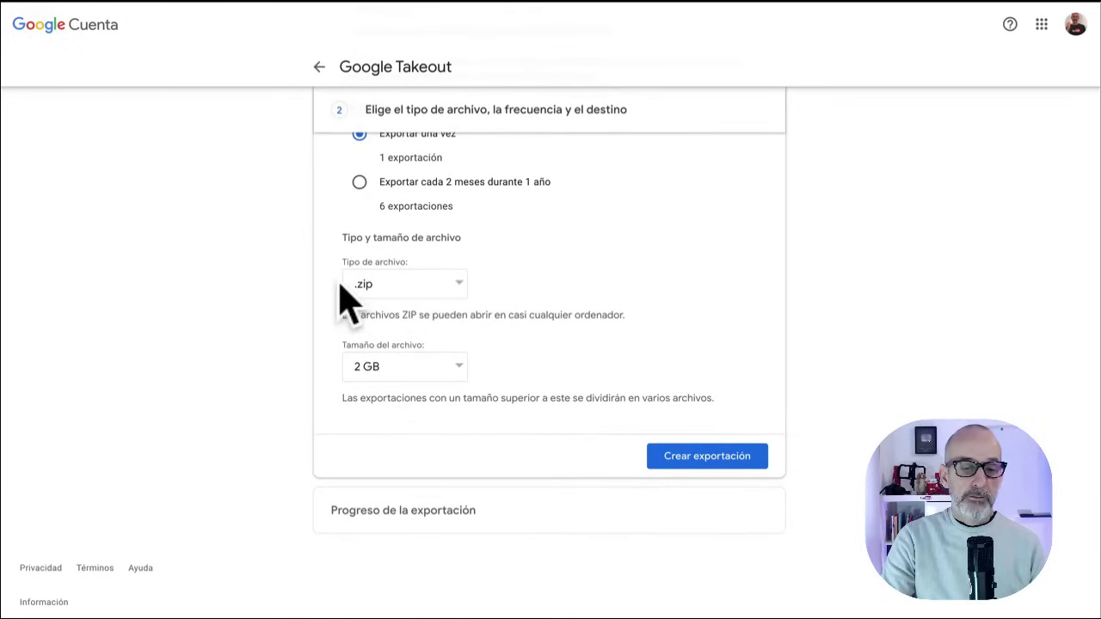
Set the export's maximum archive size to 4 GB and create the export.
click(411, 367)
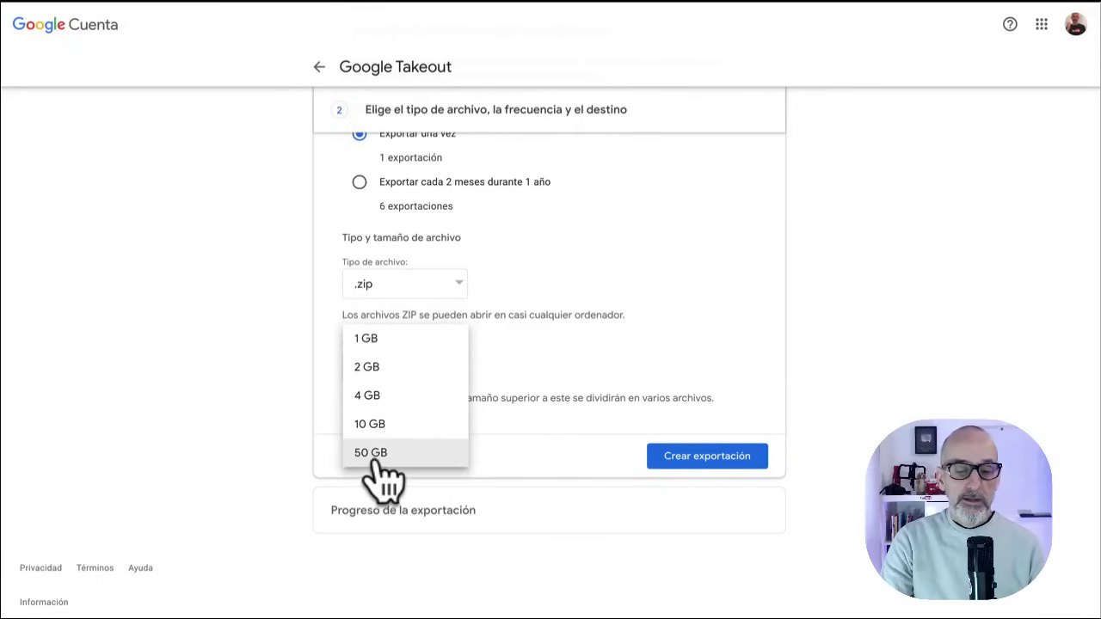
click(368, 396)
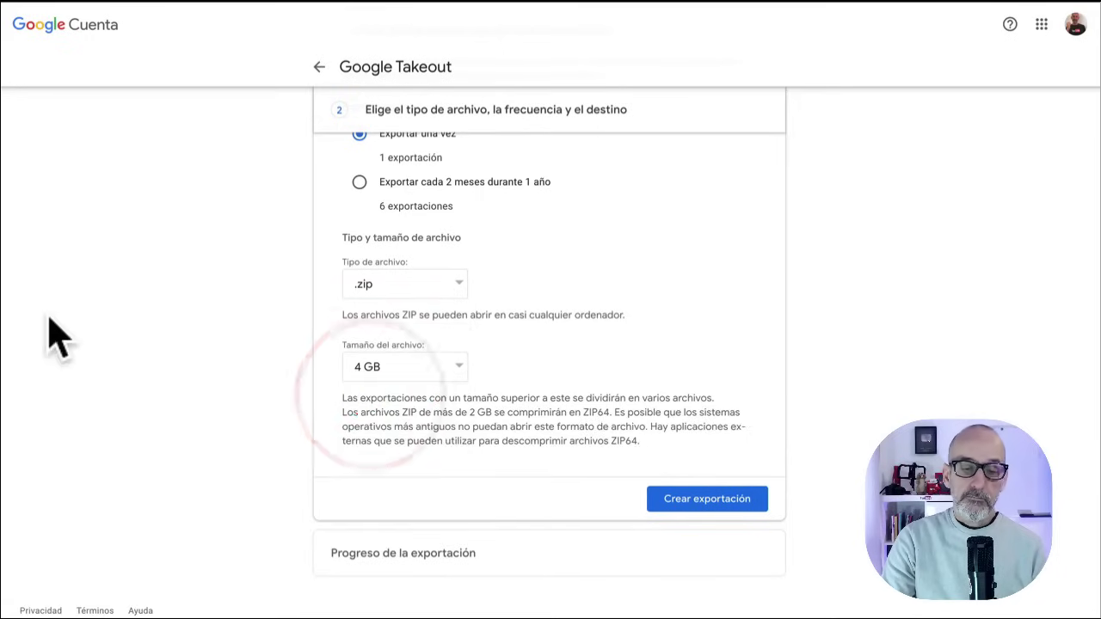
scroll(724, 355, down, 1)
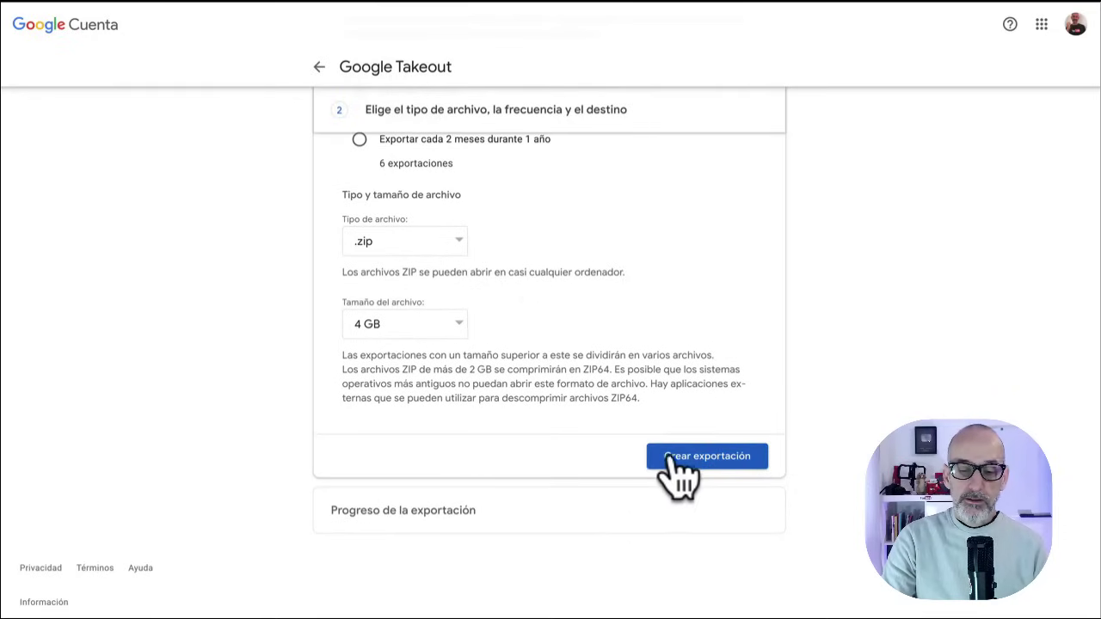
click(707, 478)
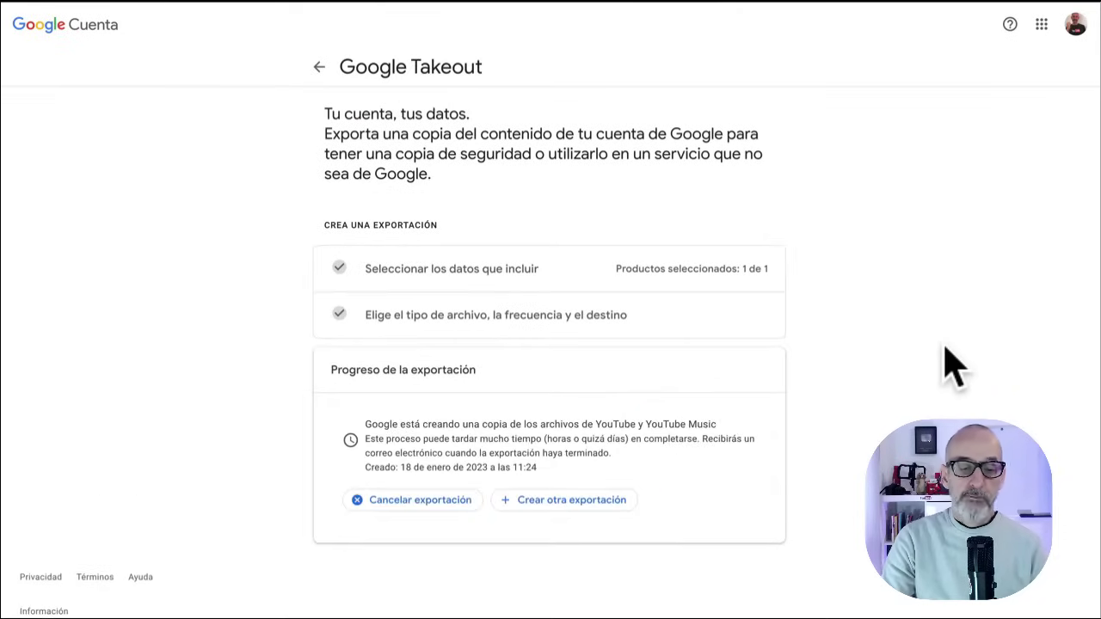
Switch to Gmail, download the finished files from the Google Takeout message, and check which products the export includes.
scroll(955, 368, down, 1)
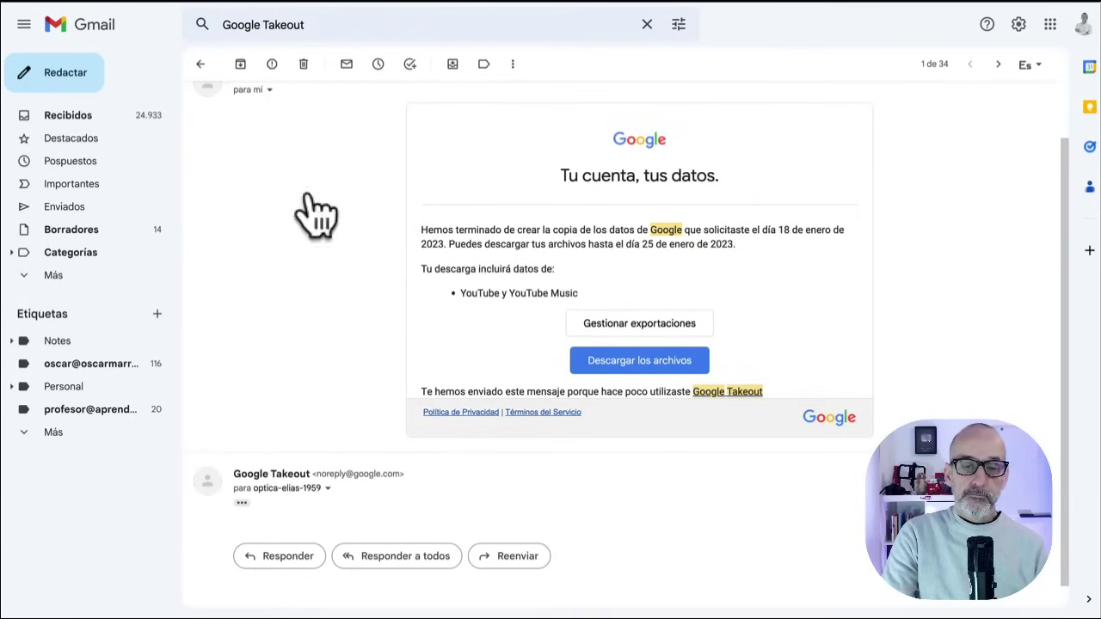
scroll(317, 215, up, 1)
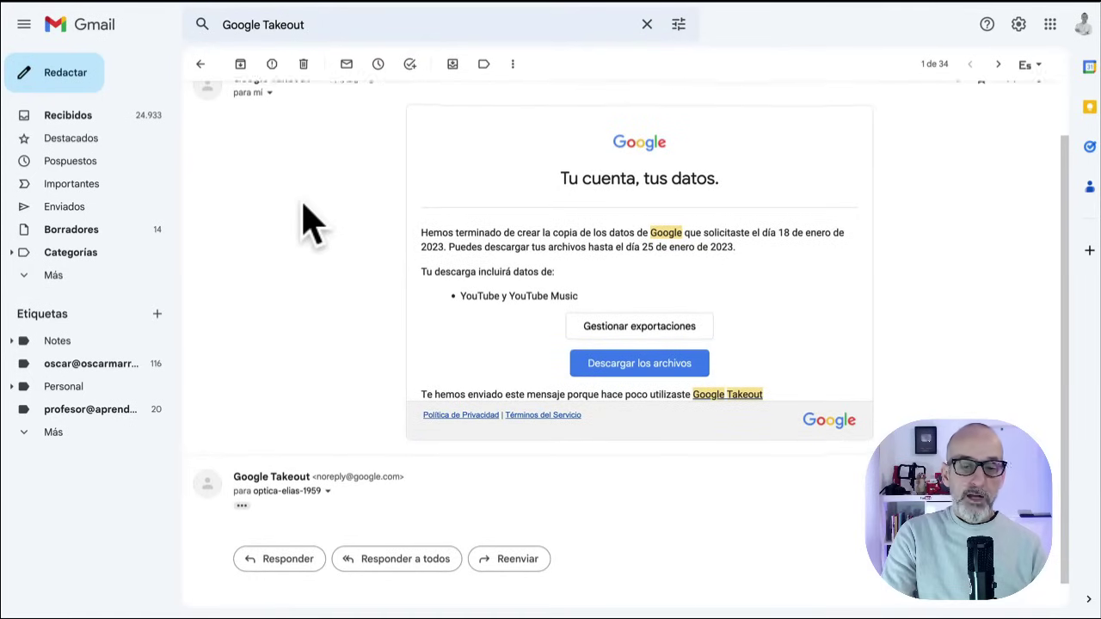
scroll(314, 226, down, 1)
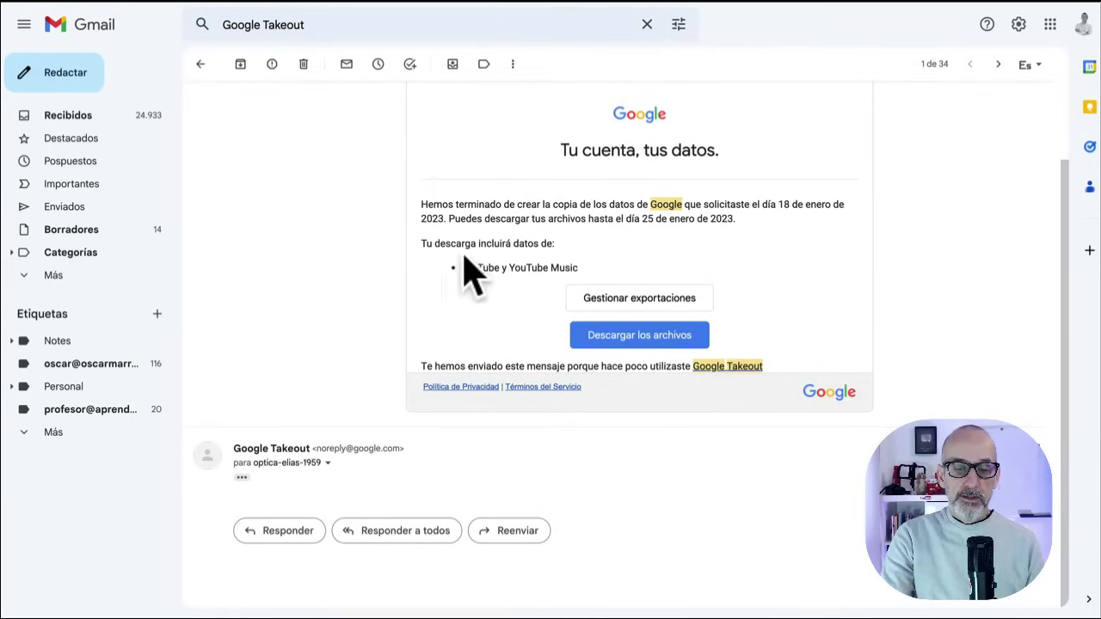
click(637, 337)
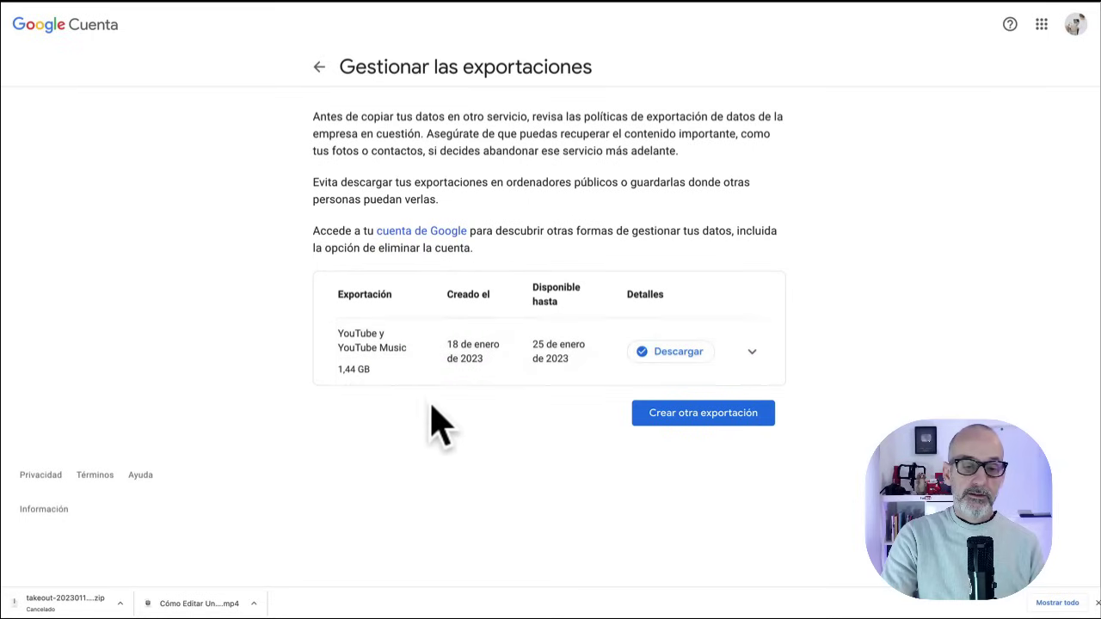
click(752, 351)
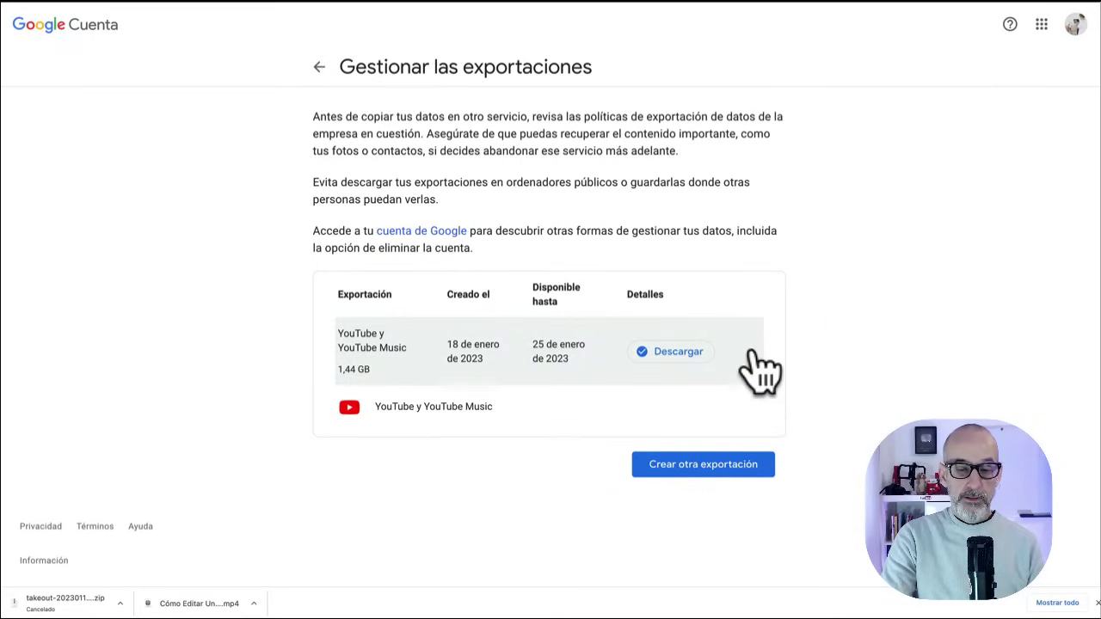
click(752, 351)
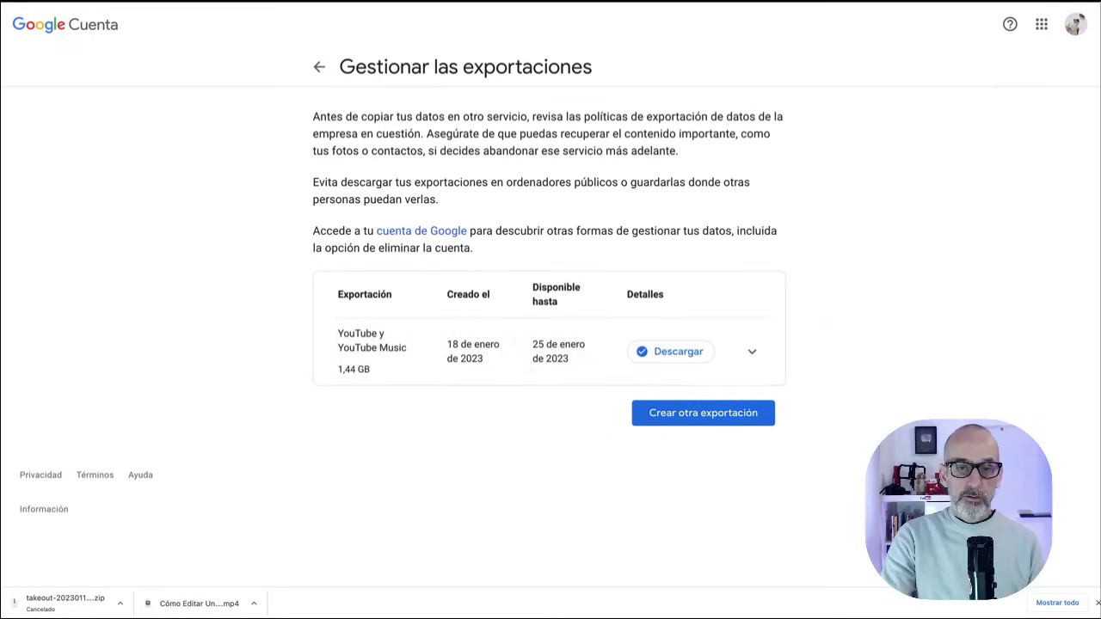
Close the exports page and examine the list of download parts in the other account's Google Takeout message.
key(ctrl+w)
scroll(506, 350, up, 3)
scroll(506, 350, down, 3)
scroll(506, 350, down, 1)
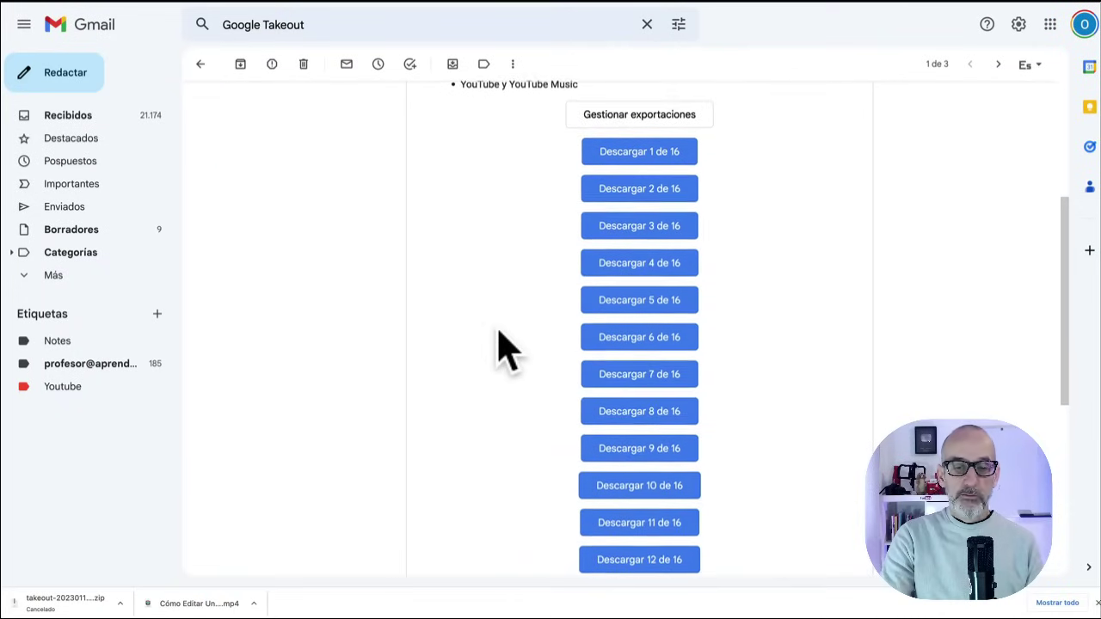
scroll(505, 350, down, 3)
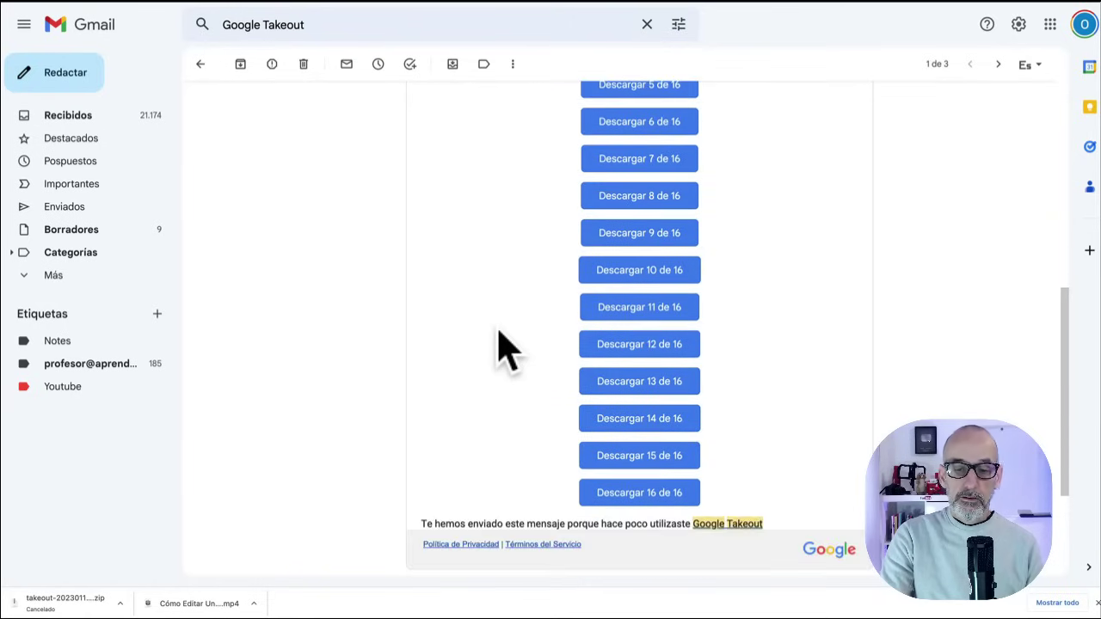
scroll(506, 350, up, 5)
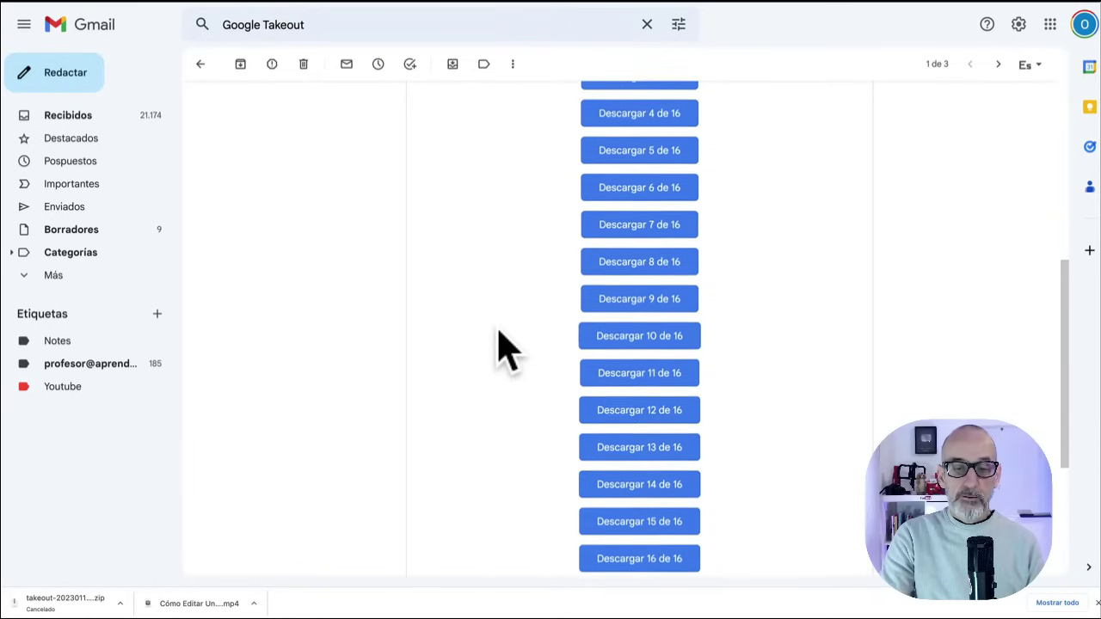
scroll(506, 350, down, 1)
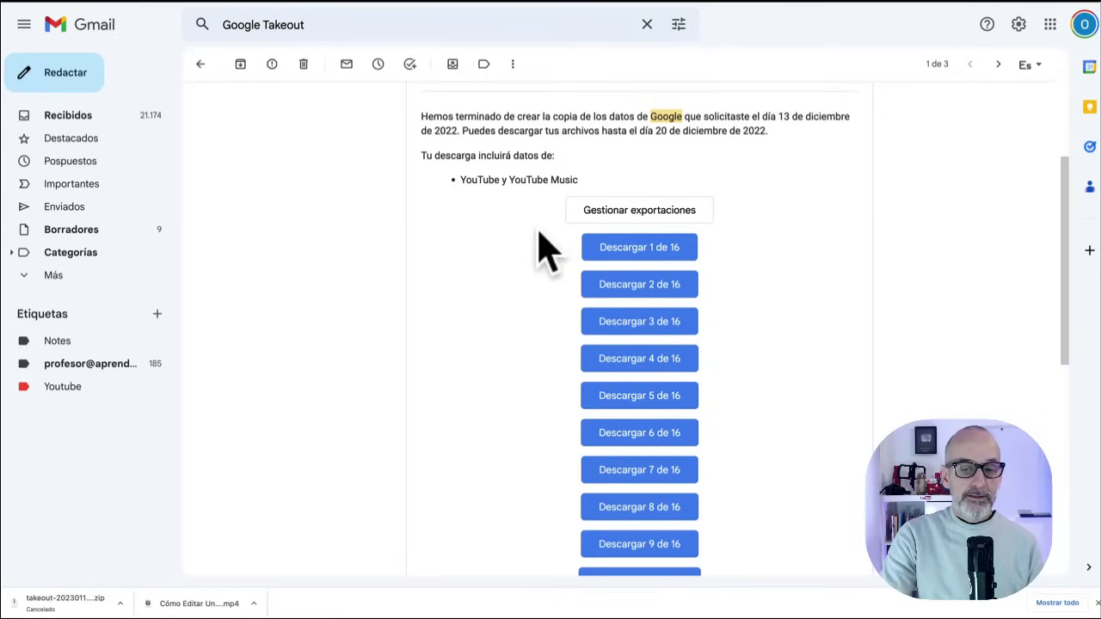
scroll(852, 301, down, 2)
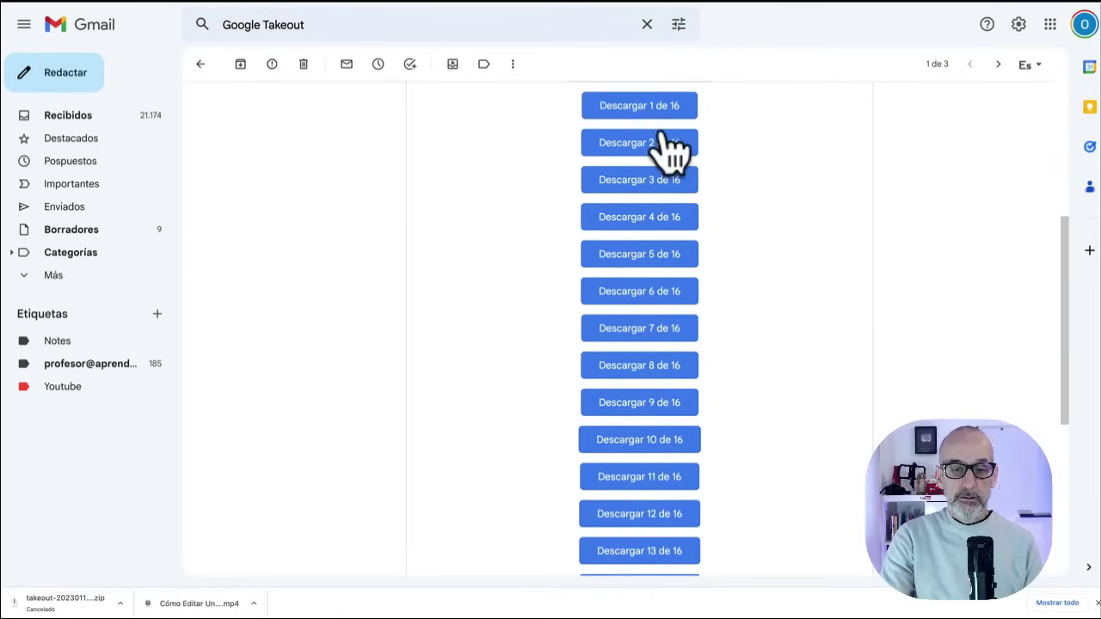
scroll(777, 373, down, 3)
scroll(777, 373, up, 7)
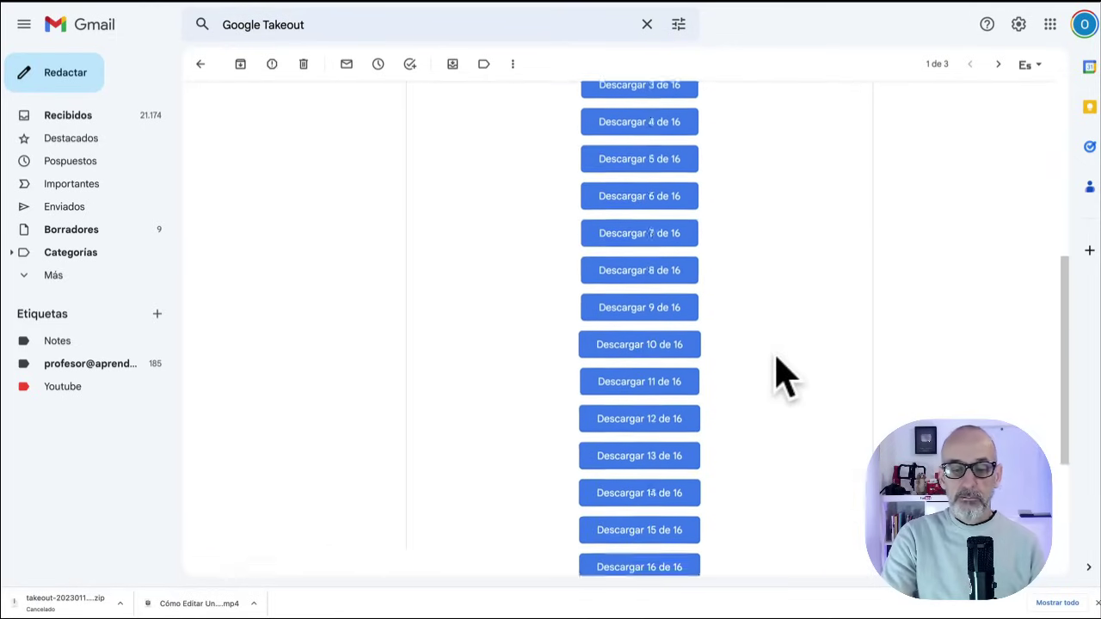
scroll(784, 356, down, 2)
scroll(714, 258, down, 1)
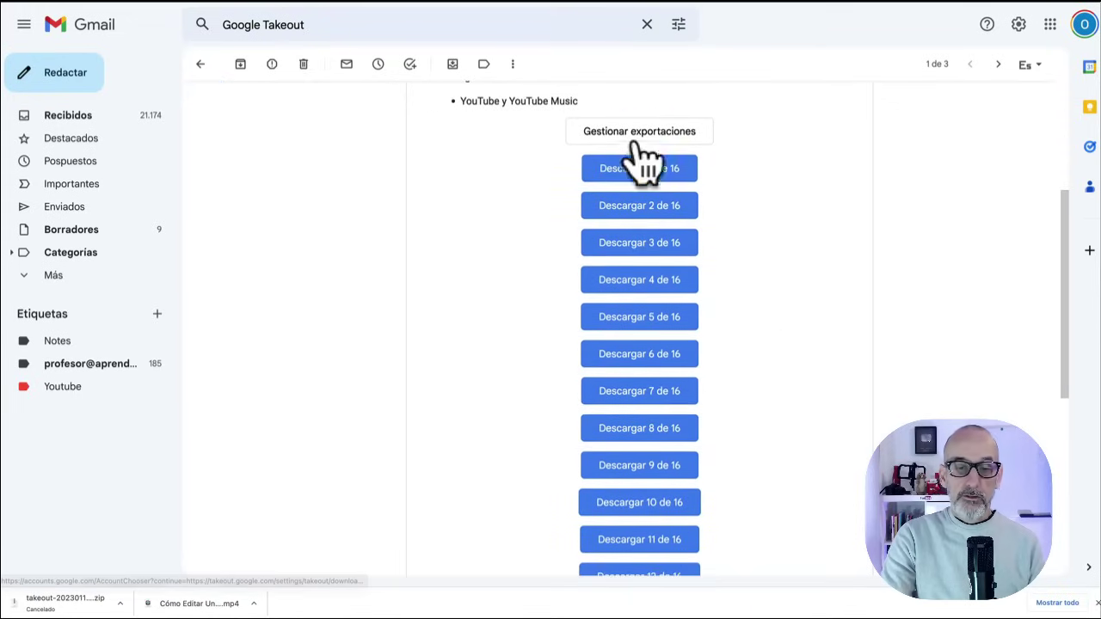
Start downloading part 1 of 16 of the other account's YouTube export.
click(637, 165)
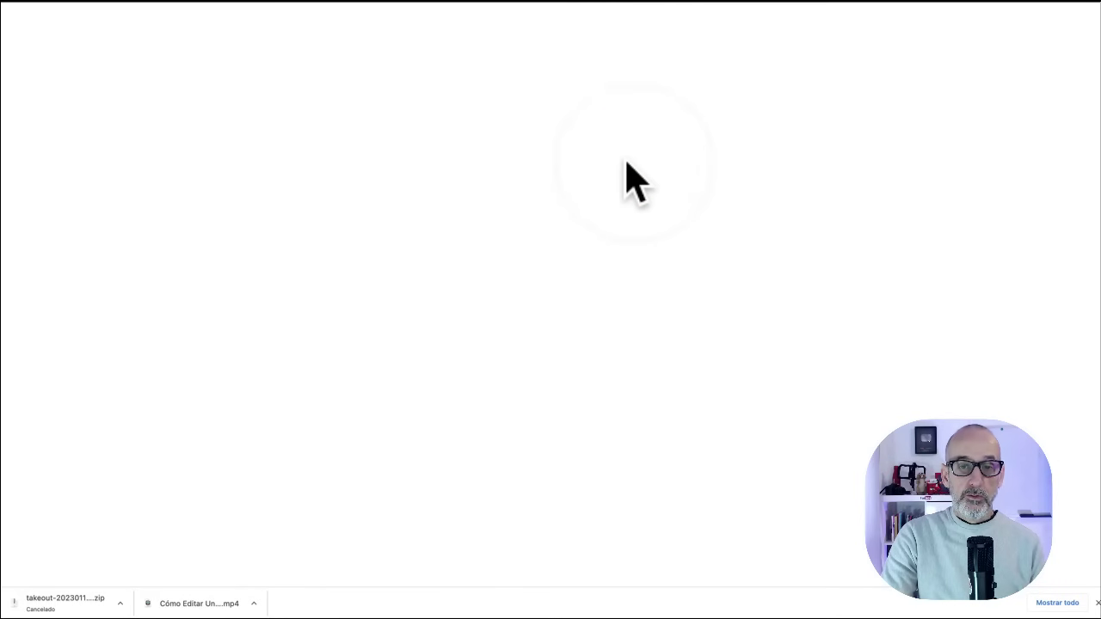